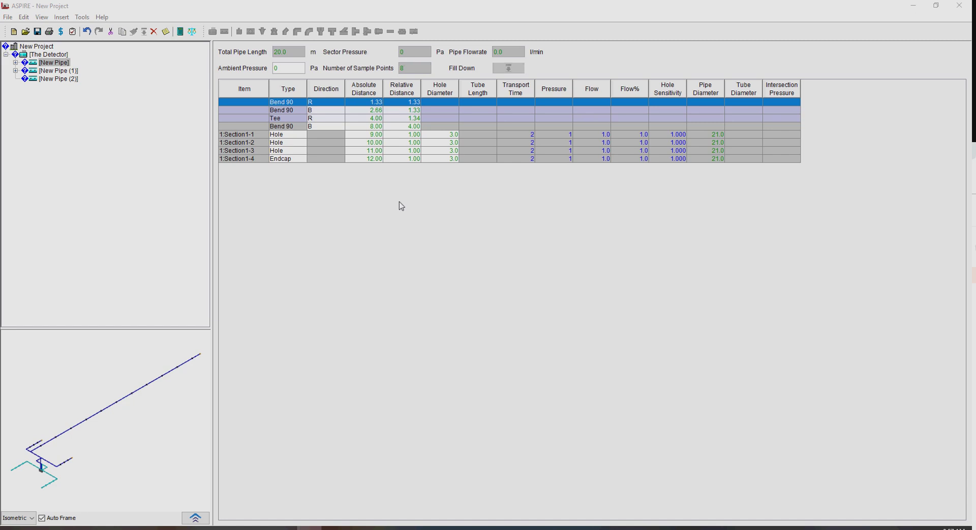
Review The Detector and the tables of all three pipes, including the 50 m pipe, then show the project properties
{"action": "left_click", "coordinate": [56, 57]}
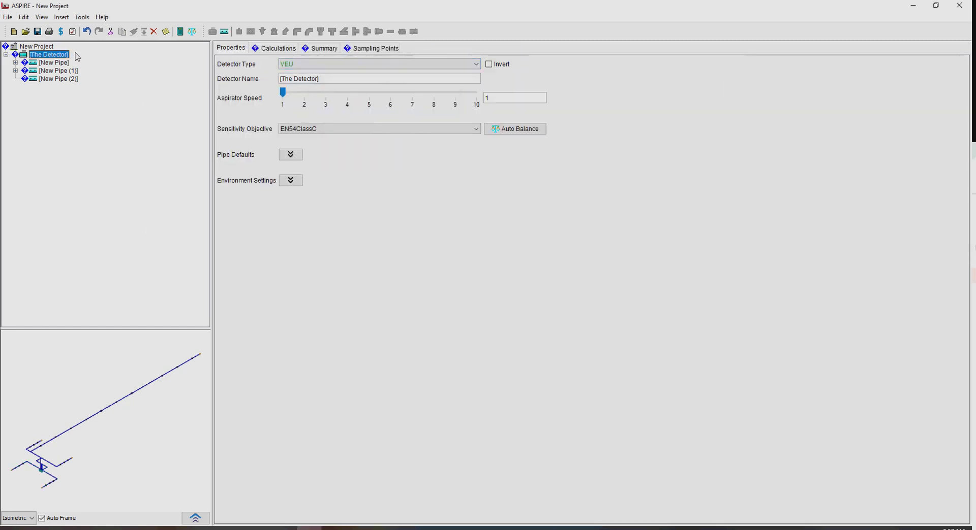
{"action": "left_click", "coordinate": [62, 63]}
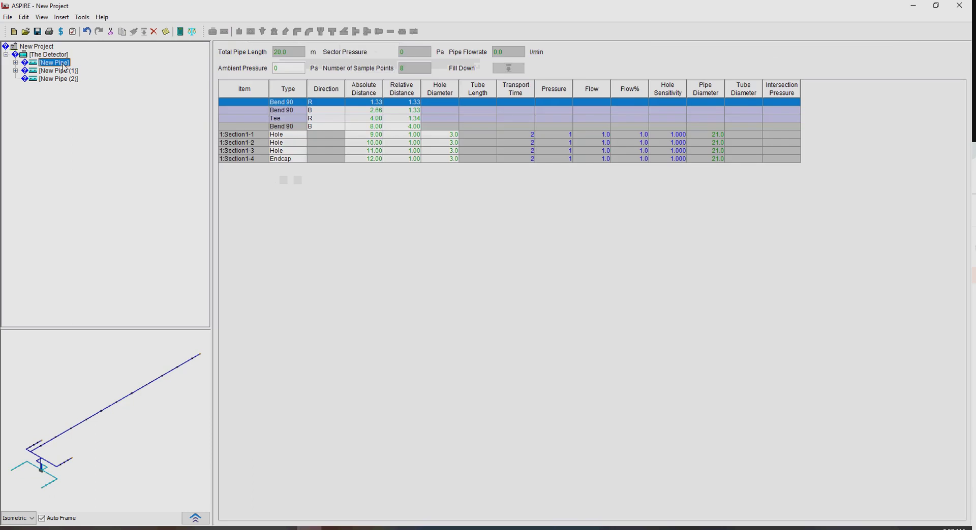
{"action": "left_click", "coordinate": [66, 74]}
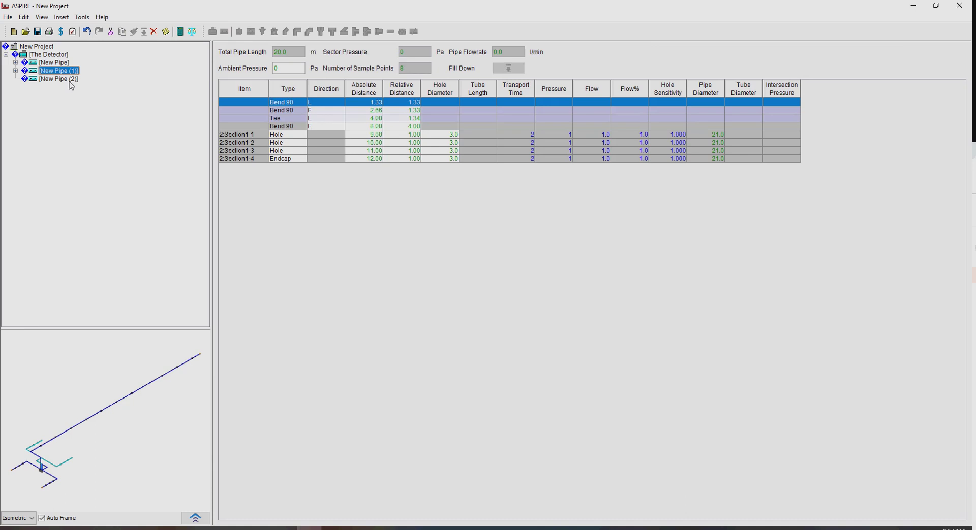
{"action": "left_click", "coordinate": [70, 80]}
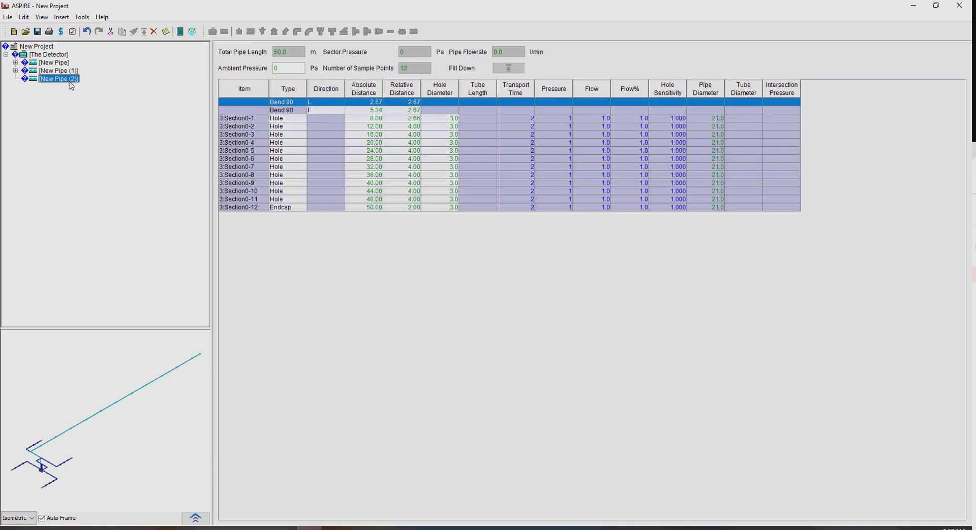
{"action": "left_click", "coordinate": [48, 48]}
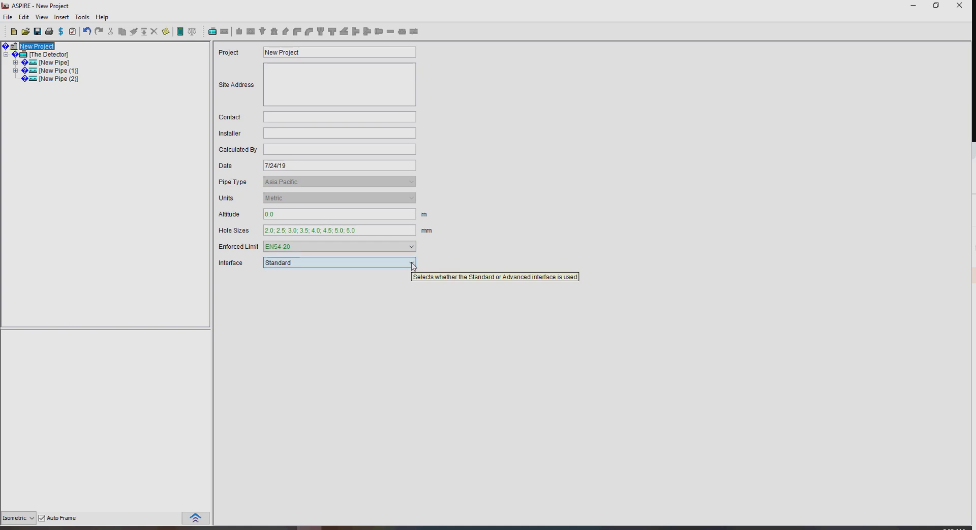
Keep the project interface on Standard and return to The Detector's properties
{"action": "left_click", "coordinate": [412, 263]}
{"action": "left_click", "coordinate": [411, 263]}
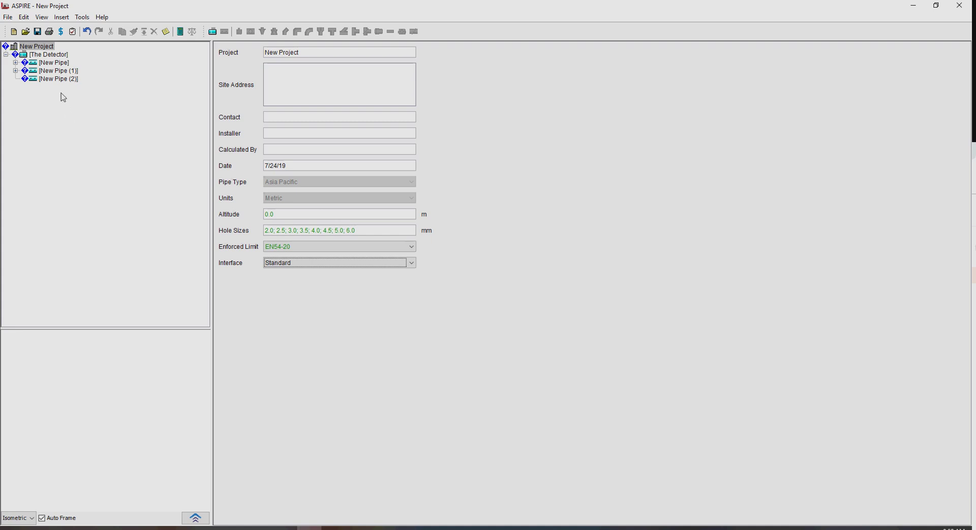
{"action": "left_click", "coordinate": [58, 56]}
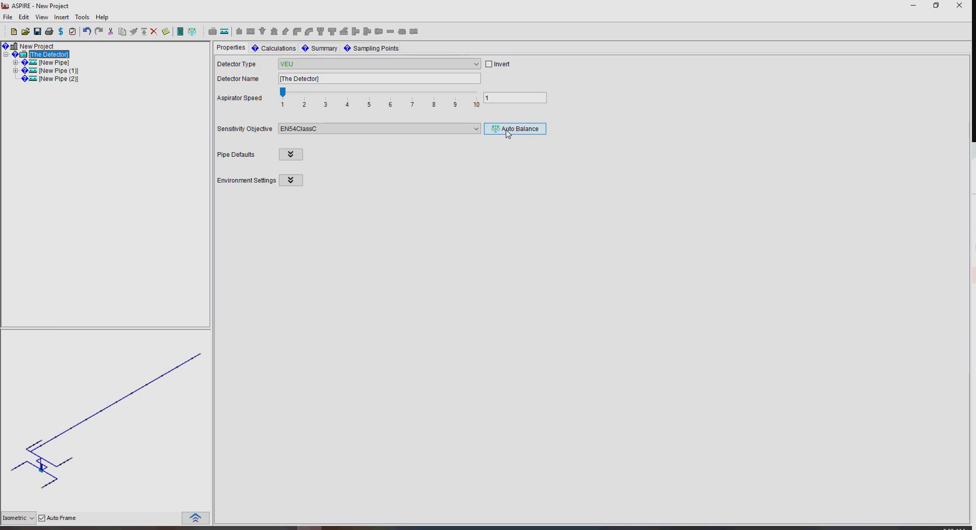
Auto-balance the pipe network to EN54ClassC, reaching thresholds of 0.060–0.480 %/m
{"action": "left_click", "coordinate": [507, 129]}
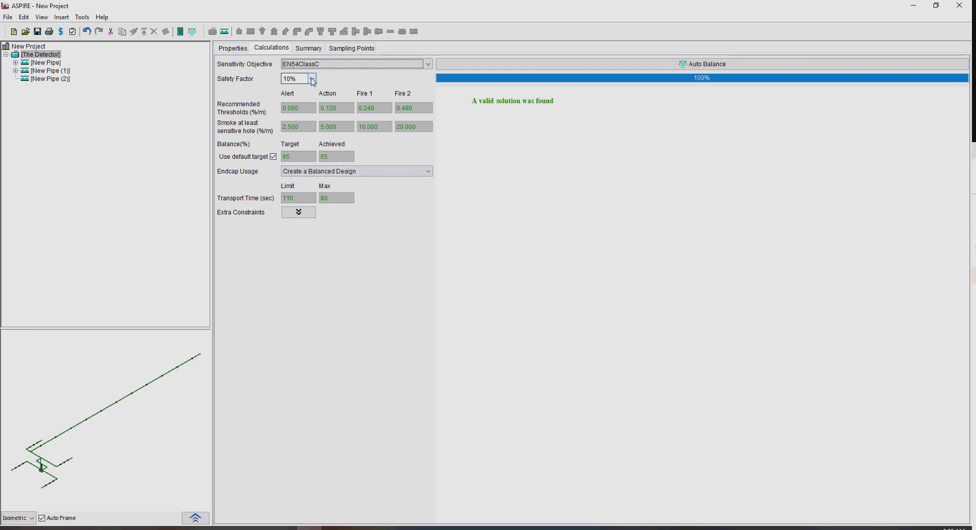
{"action": "left_click", "coordinate": [312, 79]}
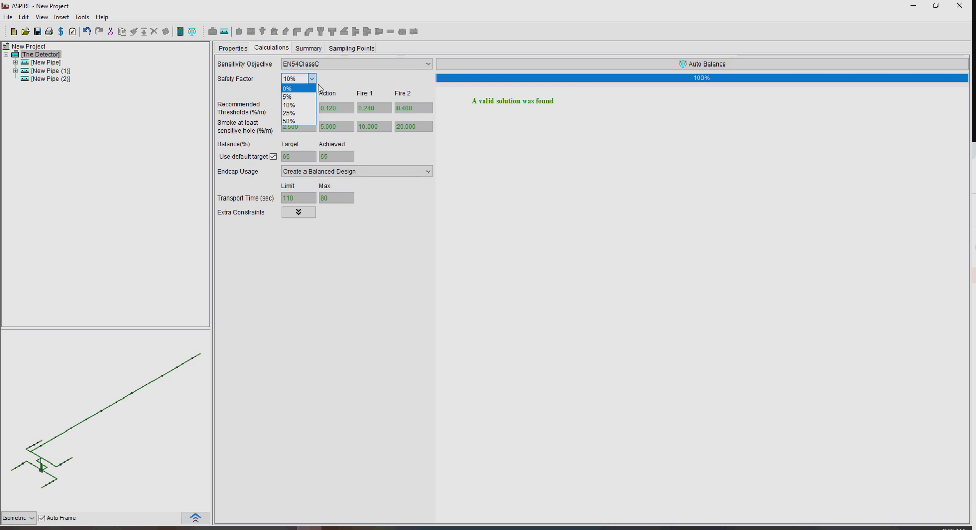
{"action": "left_click", "coordinate": [338, 84]}
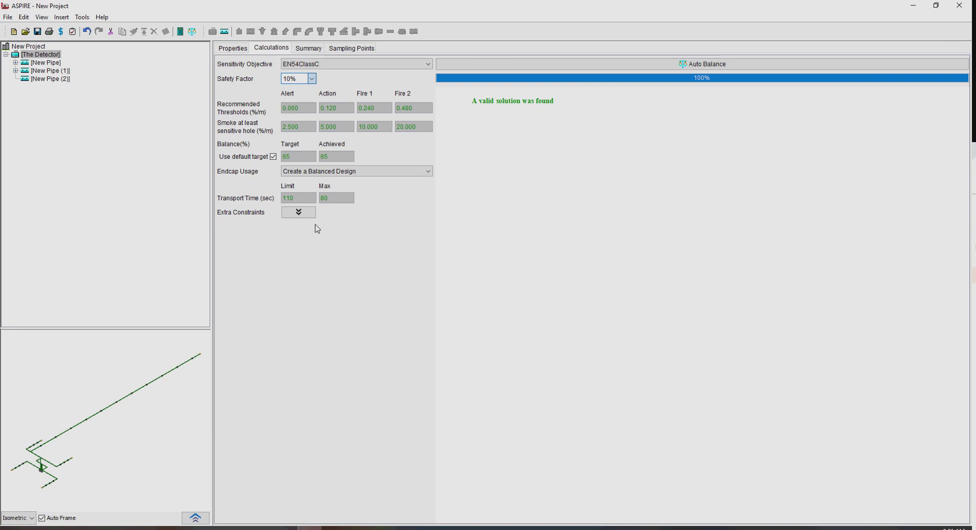
{"action": "left_click", "coordinate": [300, 213]}
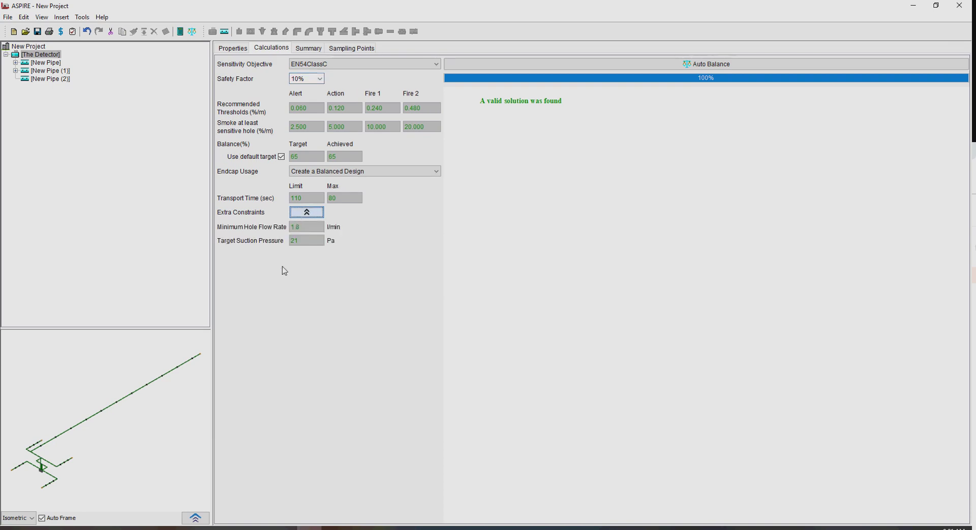
{"action": "left_click", "coordinate": [304, 216]}
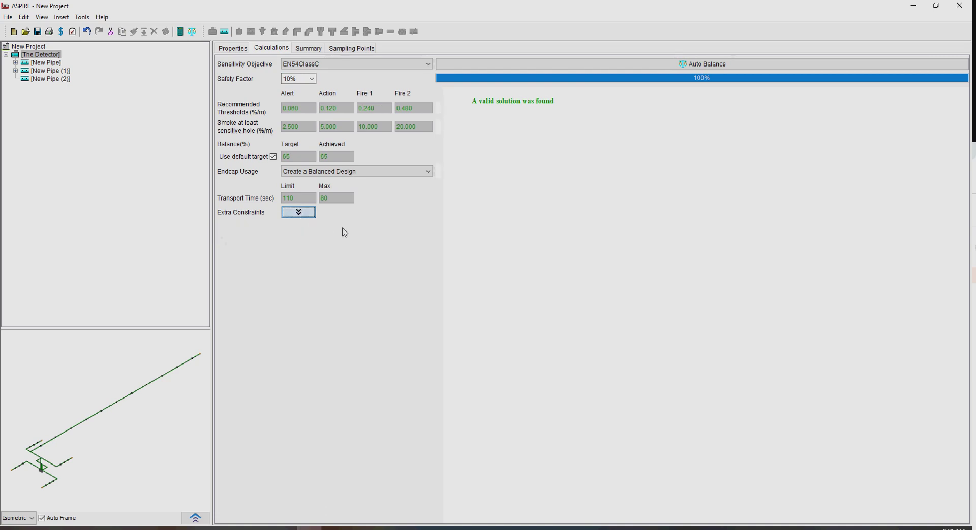
Switch the sensitivity objective to EN54ClassB and rebalance, which reports a pressure problem at 69% balance
{"action": "left_click", "coordinate": [329, 65]}
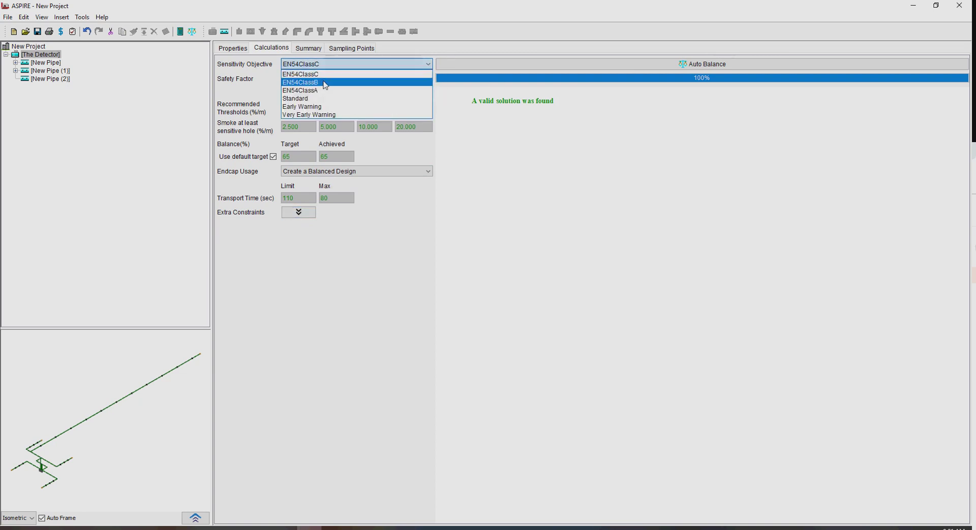
{"action": "left_click", "coordinate": [326, 82]}
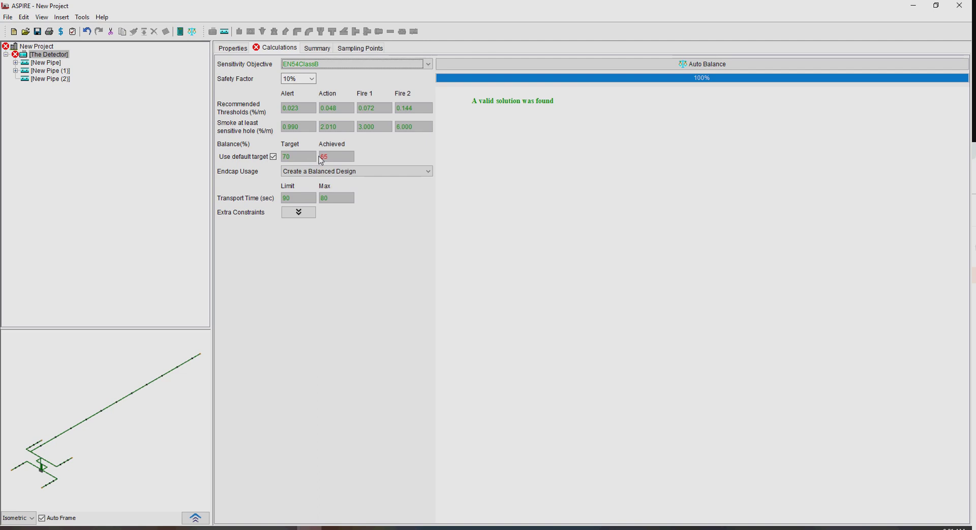
{"action": "mouse_move", "coordinate": [327, 160]}
{"action": "left_click", "coordinate": [493, 64]}
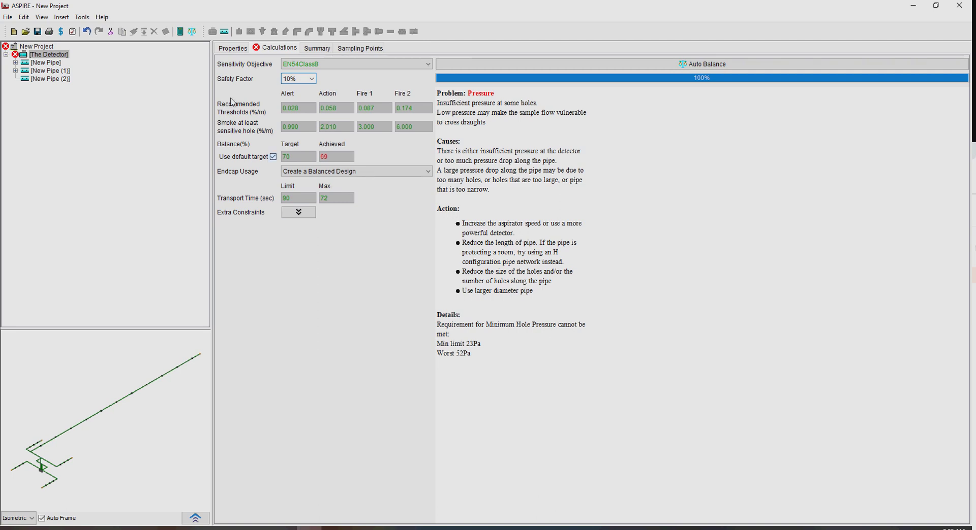
Raise the aspirator speed to 3 and rebalance for a valid EN54ClassB solution at 70% balance
{"action": "left_click", "coordinate": [228, 49]}
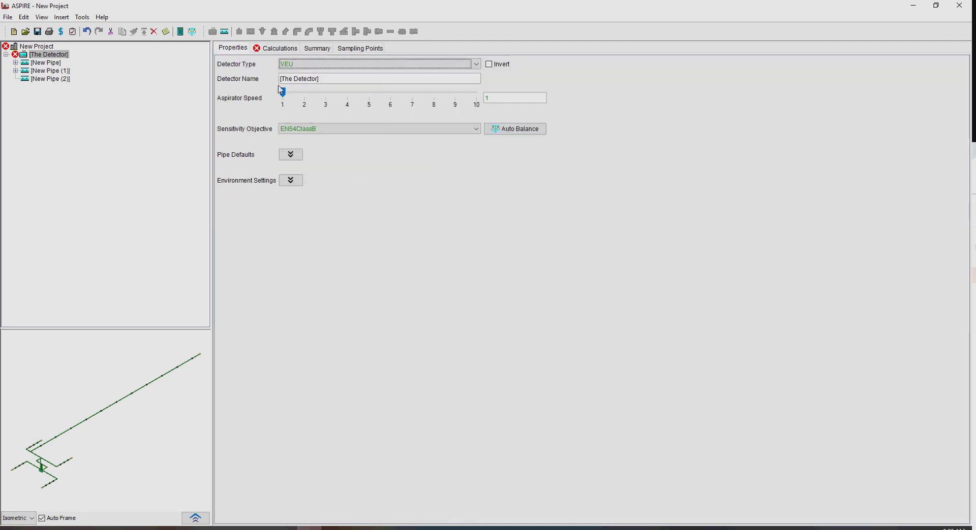
{"action": "left_click_drag", "start_coordinate": [283, 92], "coordinate": [325, 96]}
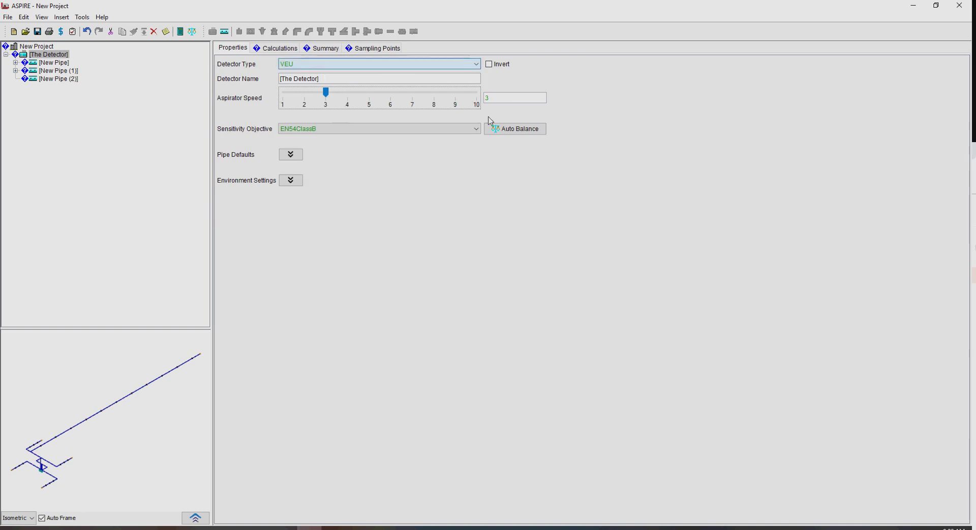
{"action": "left_click", "coordinate": [519, 130]}
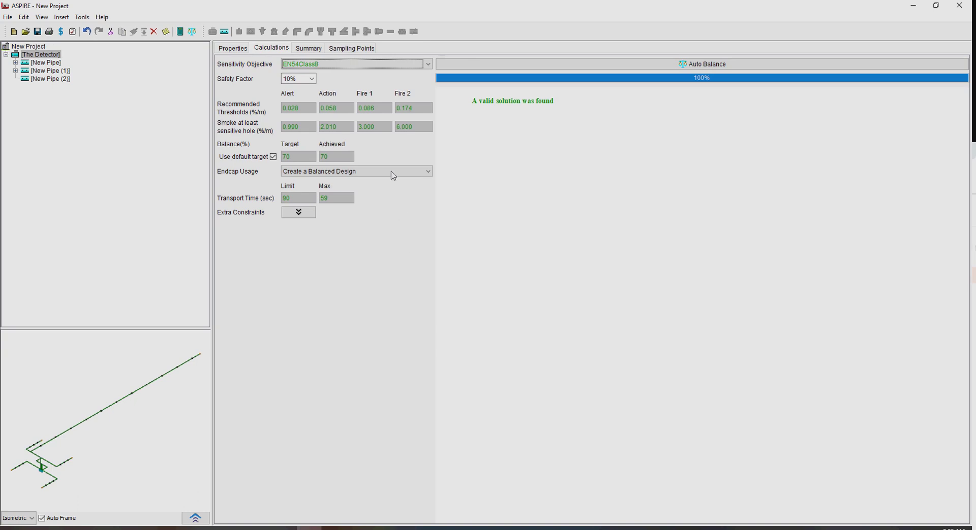
Show the summary of the pipe results: lengths 20, 20 and 50 m, with transport times 27, 27 and 59 s
{"action": "left_click", "coordinate": [307, 49]}
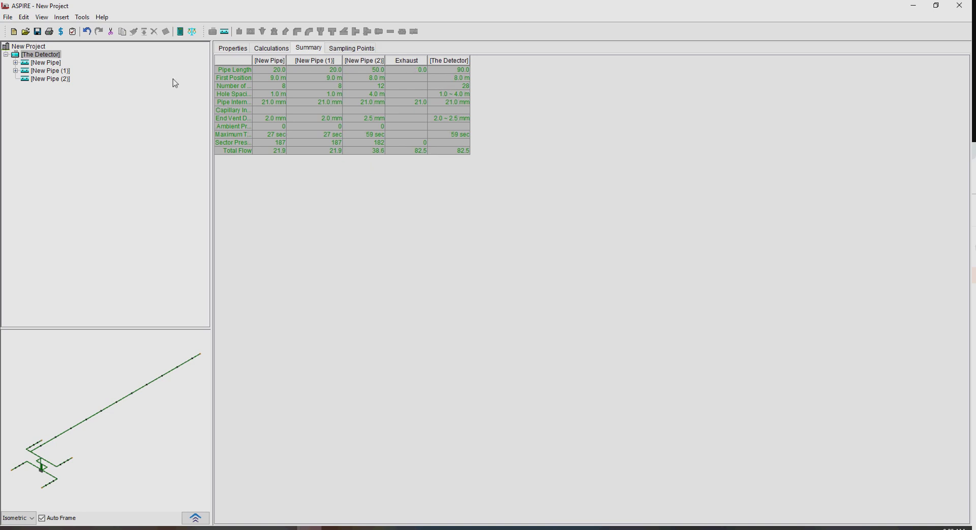
Hide the Tube Diameter column in the sampling-point results table
{"action": "left_click", "coordinate": [350, 49]}
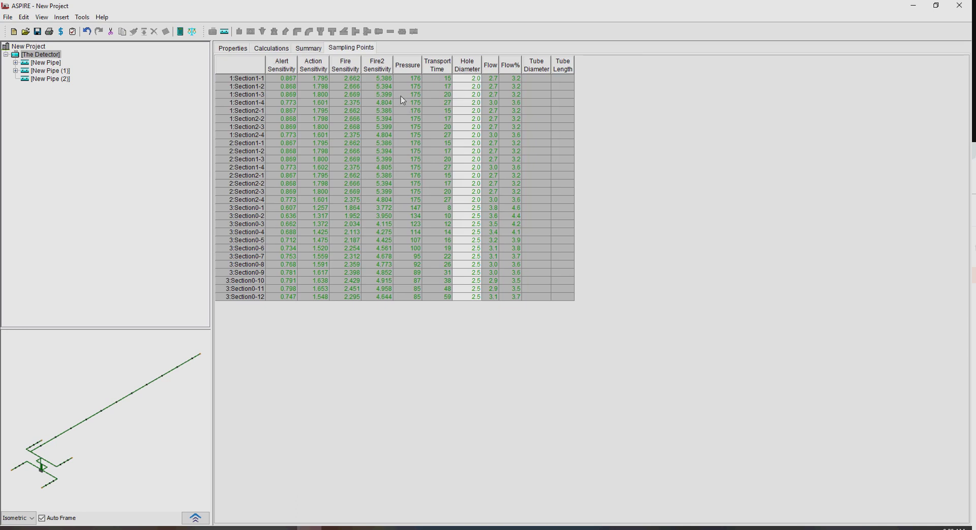
{"action": "right_click", "coordinate": [540, 73]}
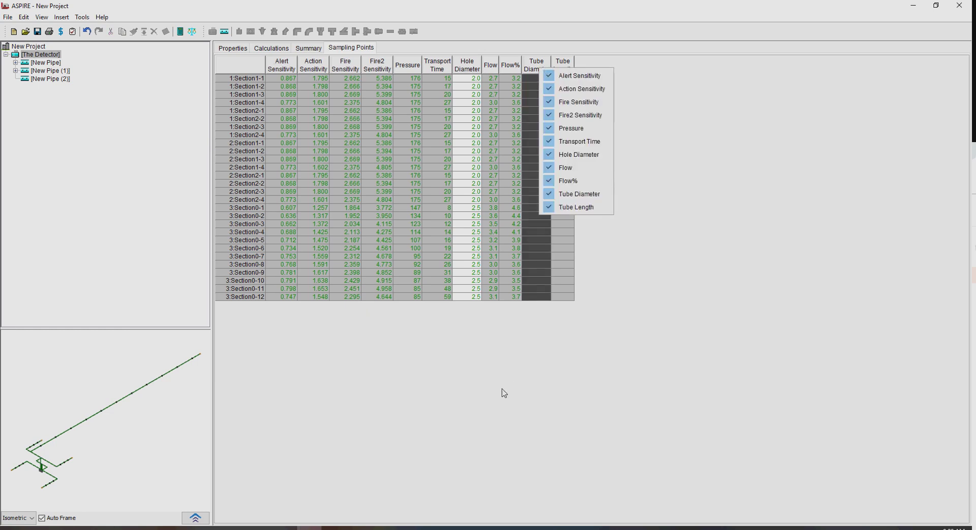
{"action": "left_click", "coordinate": [502, 390]}
{"action": "right_click", "coordinate": [540, 63]}
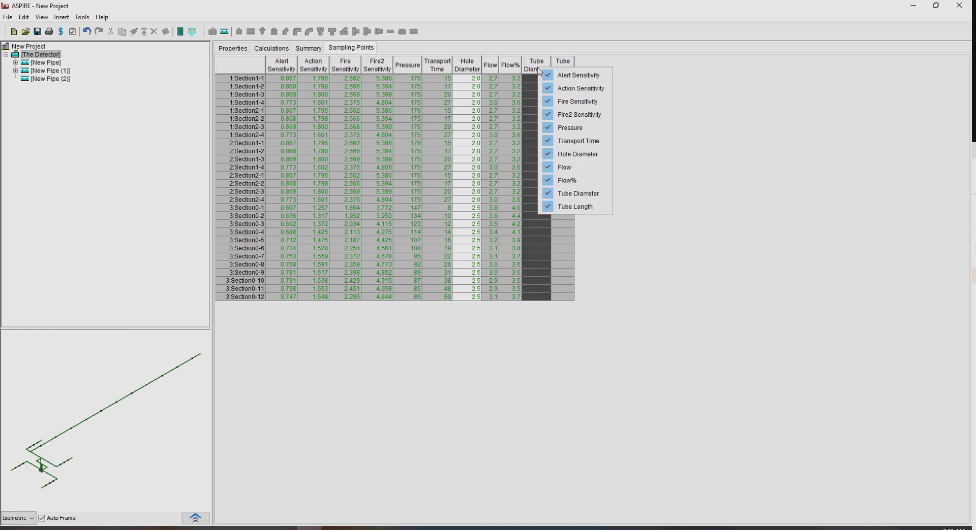
{"action": "left_click", "coordinate": [552, 195]}
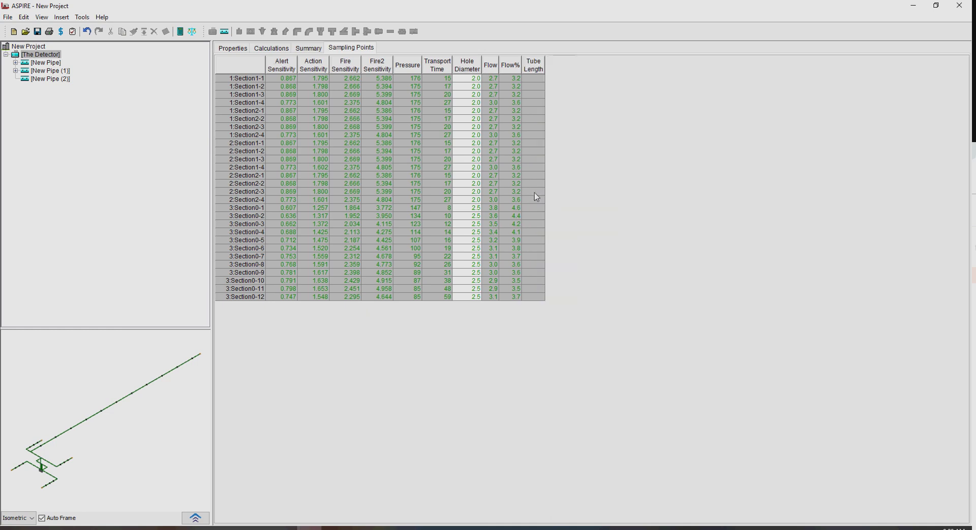
Move the Tube Length column between Transport Time and Hole Diameter
{"action": "left_click", "coordinate": [534, 72]}
{"action": "left_click_drag", "start_coordinate": [508, 75], "coordinate": [455, 72]}
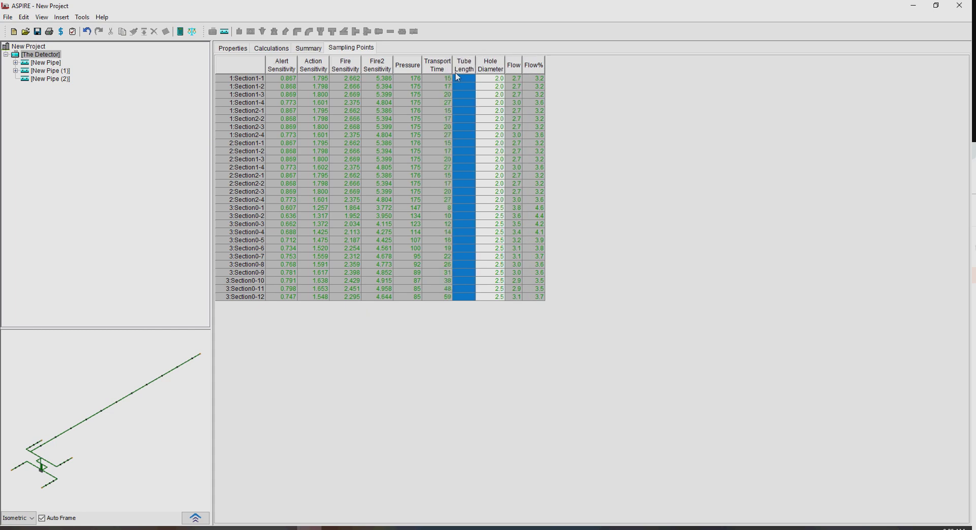
{"action": "left_click", "coordinate": [245, 50]}
{"action": "left_click", "coordinate": [266, 50]}
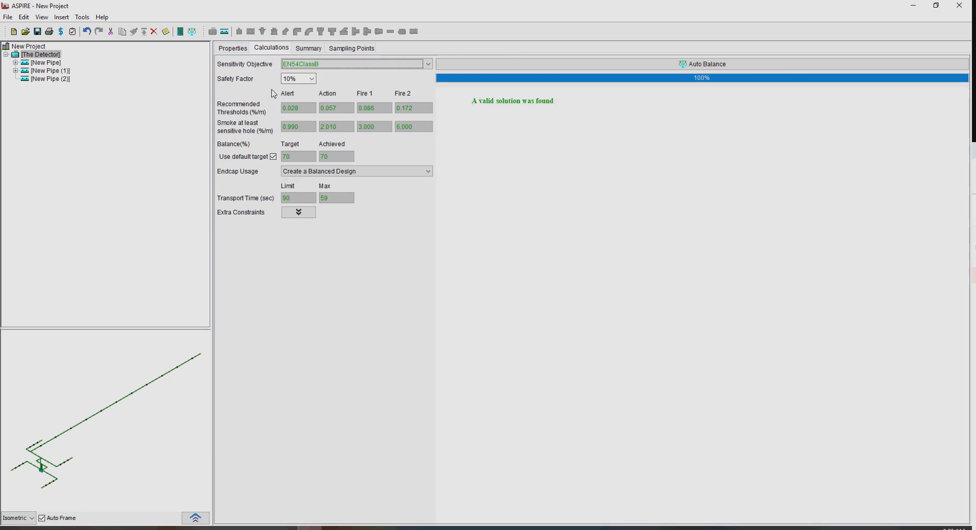
{"action": "left_click", "coordinate": [244, 53]}
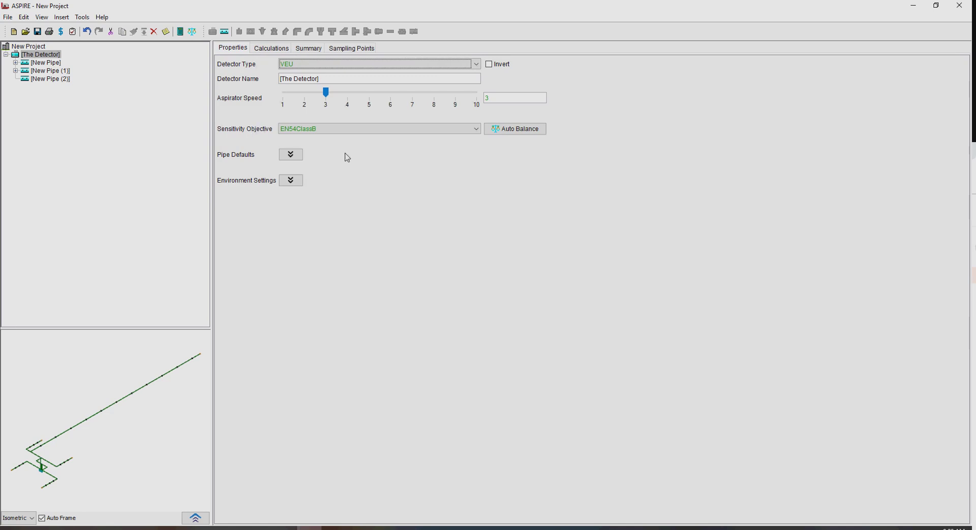
{"action": "left_click", "coordinate": [264, 49]}
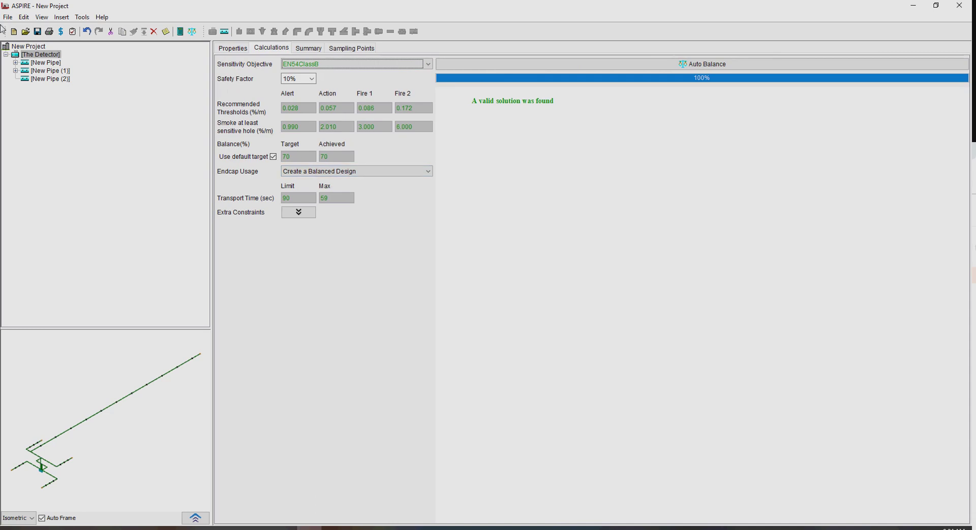
Switch the project interface to Advanced
{"action": "left_click", "coordinate": [30, 47]}
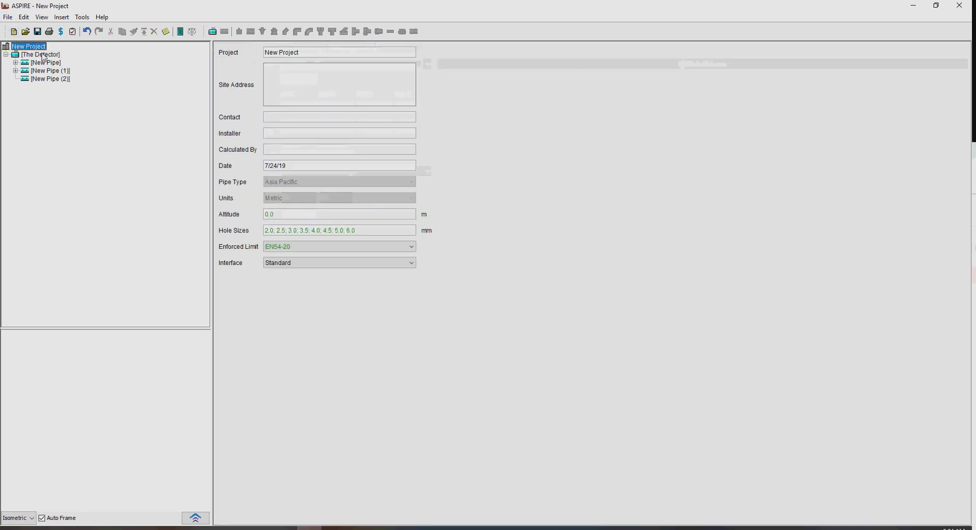
{"action": "left_click", "coordinate": [315, 264]}
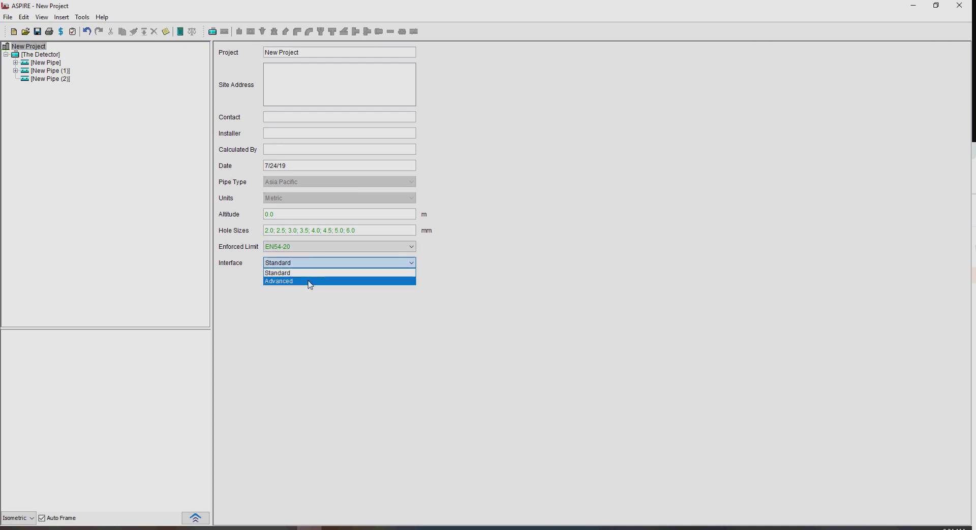
{"action": "left_click", "coordinate": [309, 283]}
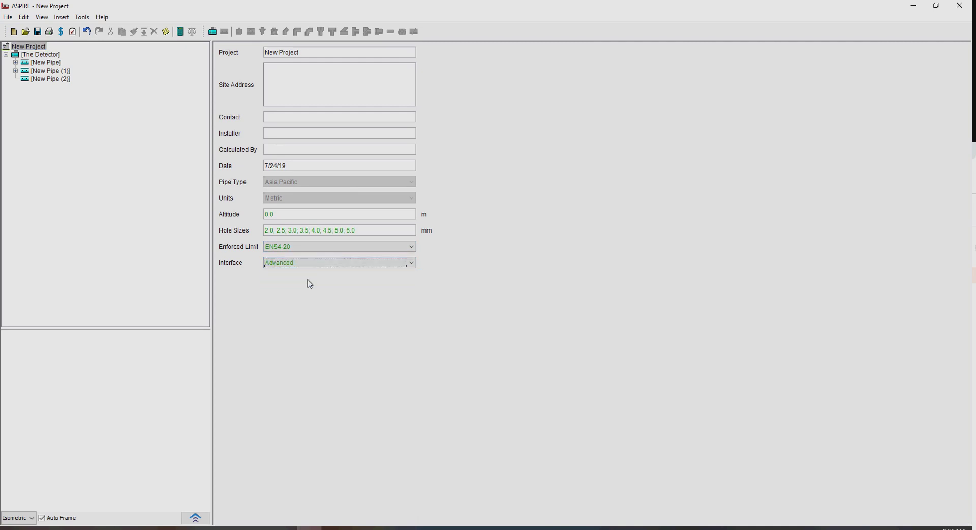
View The Detector's summary table: 90 m of pipe, 28 sampling points, 59 s maximum transport time
{"action": "left_click", "coordinate": [50, 55]}
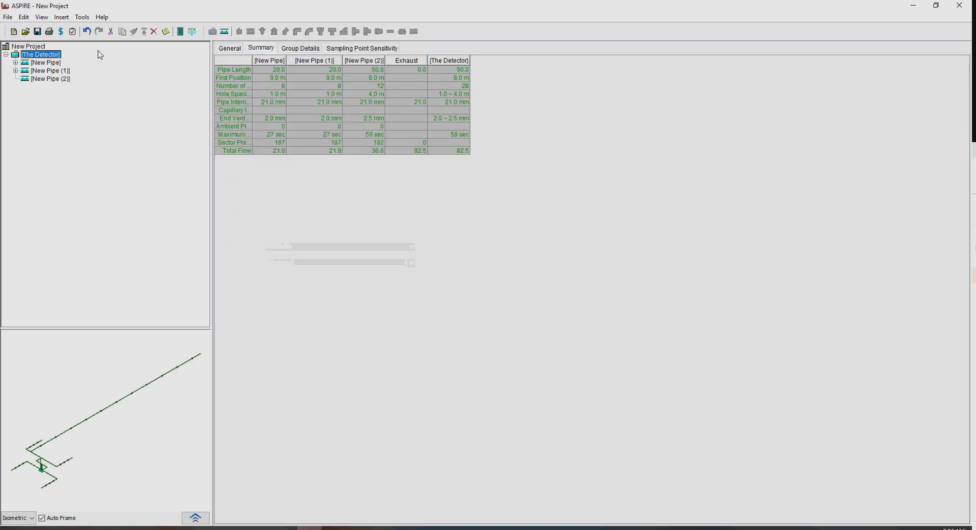
{"action": "left_click", "coordinate": [239, 48]}
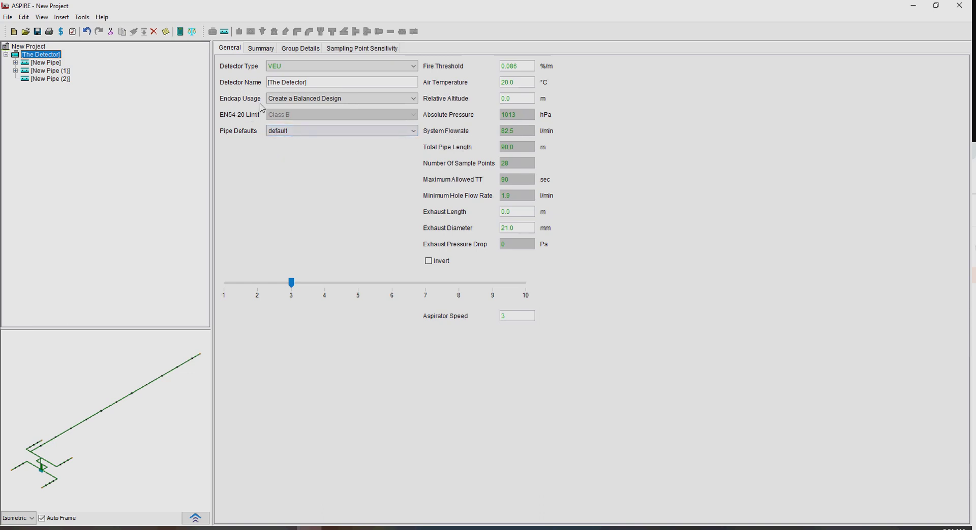
{"action": "left_click", "coordinate": [261, 49]}
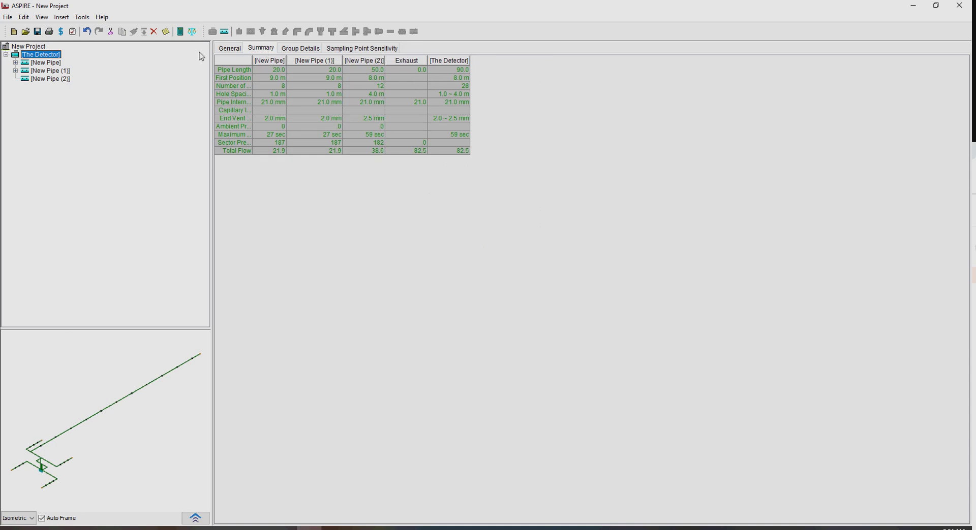
Compare the Group Details table (28 holes, 70% balance) with the Sampling Point Sensitivity table
{"action": "left_click", "coordinate": [310, 50]}
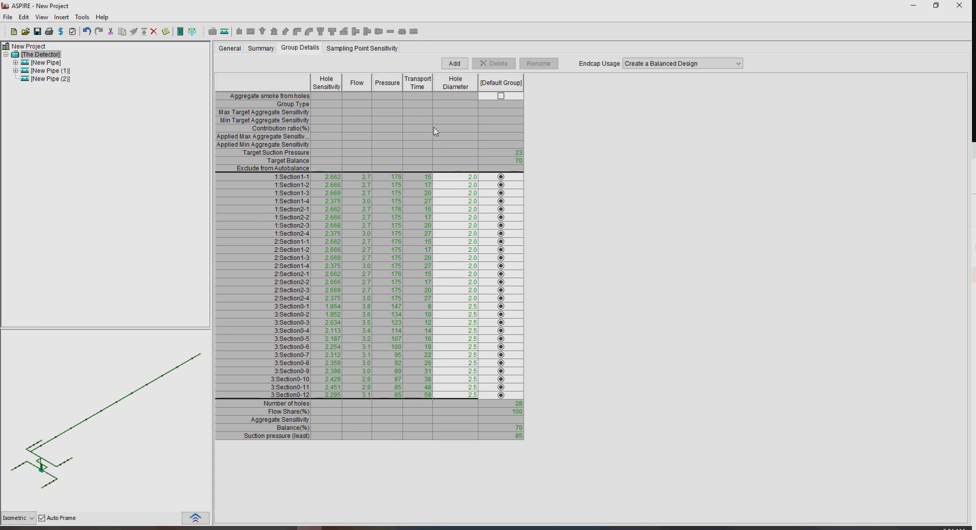
{"action": "left_click", "coordinate": [376, 52]}
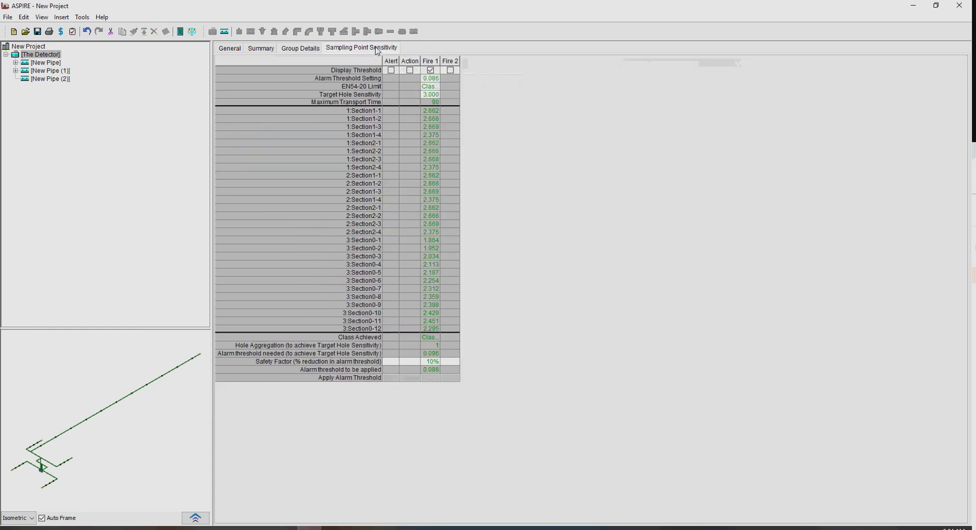
{"action": "left_click", "coordinate": [299, 51]}
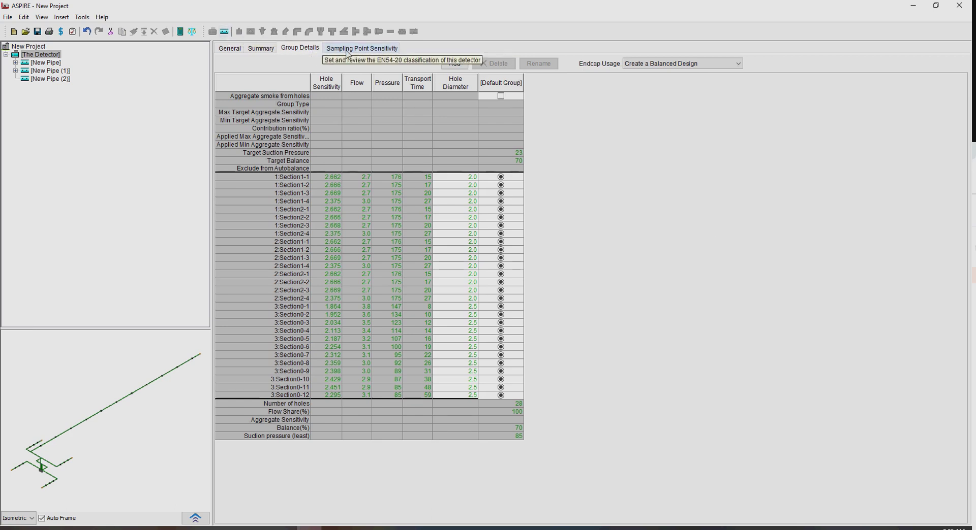
{"action": "left_click", "coordinate": [347, 51]}
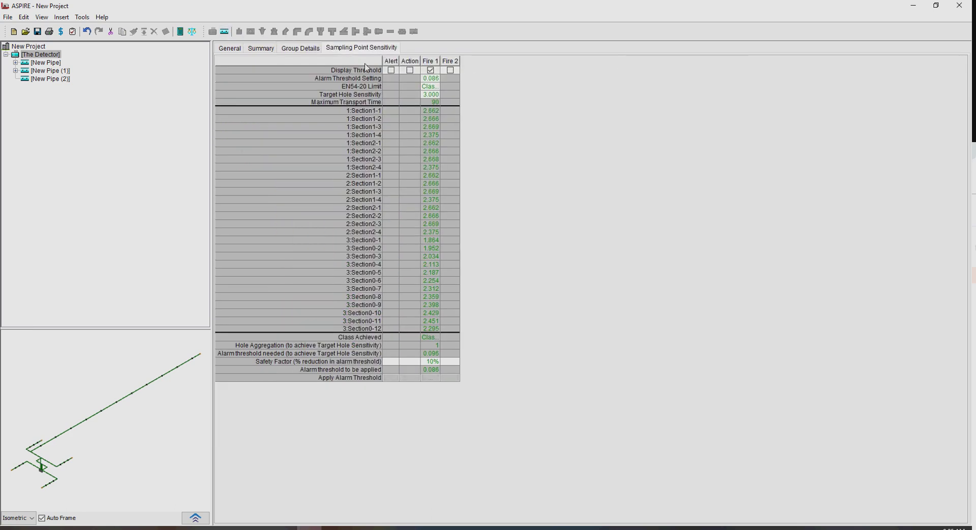
{"action": "left_click", "coordinate": [304, 50]}
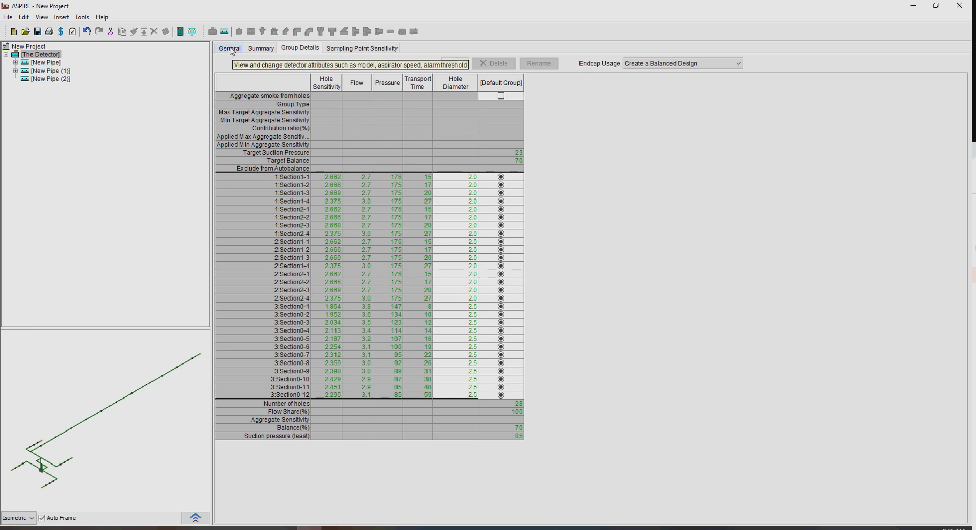
Set the project interface back to Standard
{"action": "left_click", "coordinate": [26, 47]}
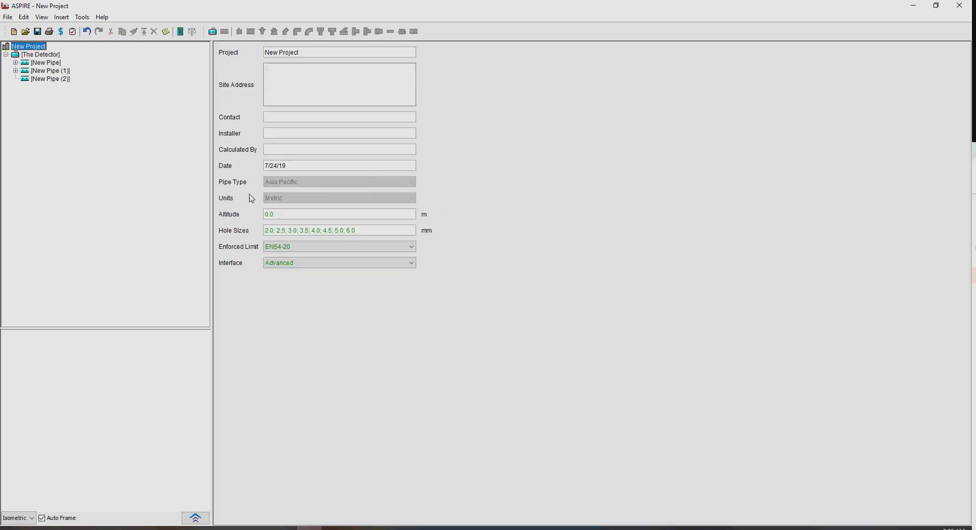
{"action": "left_click", "coordinate": [291, 263]}
{"action": "left_click", "coordinate": [291, 272]}
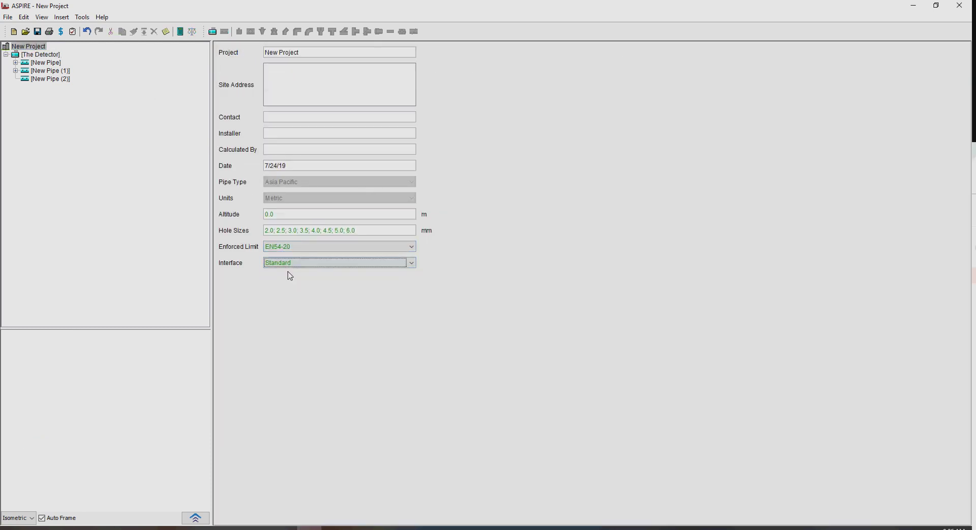
Expand The Detector's Pipe Defaults and Environment Settings (20.0 °C, 0.0 m altitude, 1013 hPa)
{"action": "left_click", "coordinate": [41, 54]}
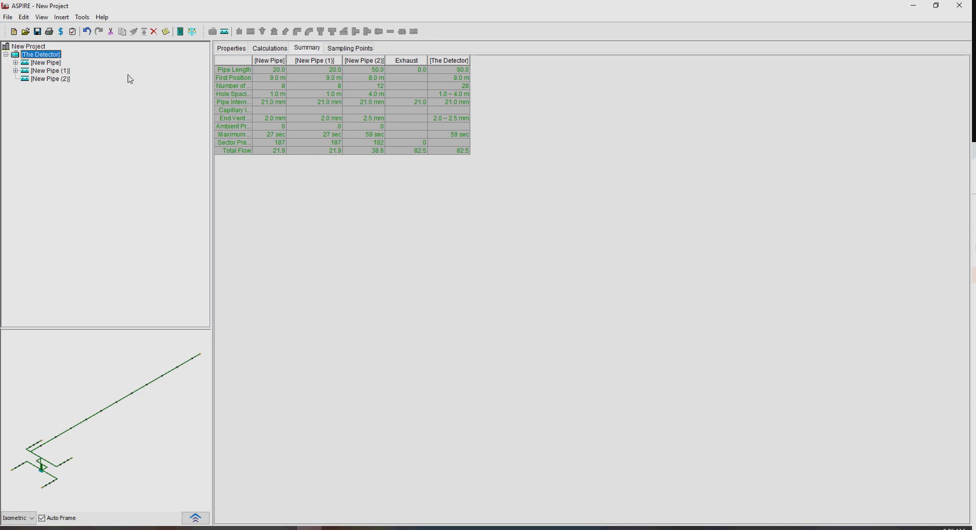
{"action": "left_click", "coordinate": [240, 51]}
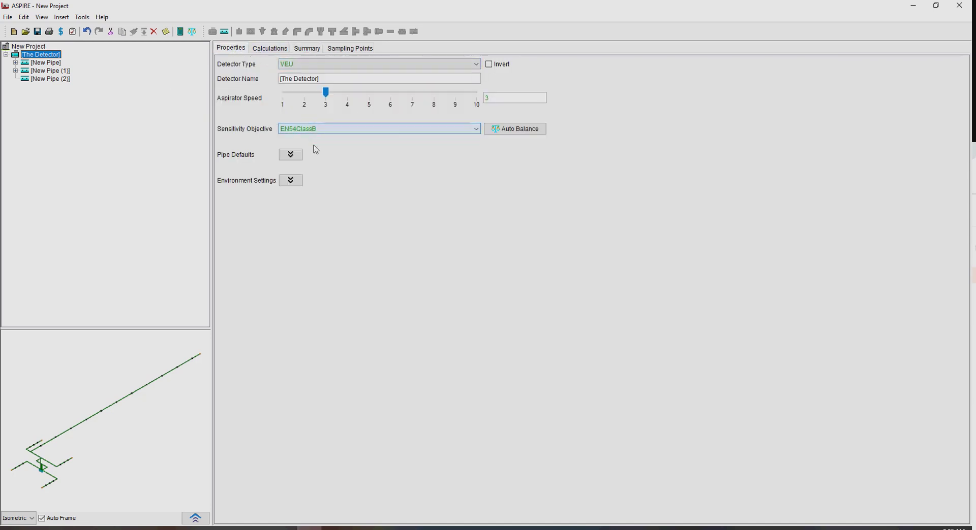
{"action": "left_click", "coordinate": [291, 156]}
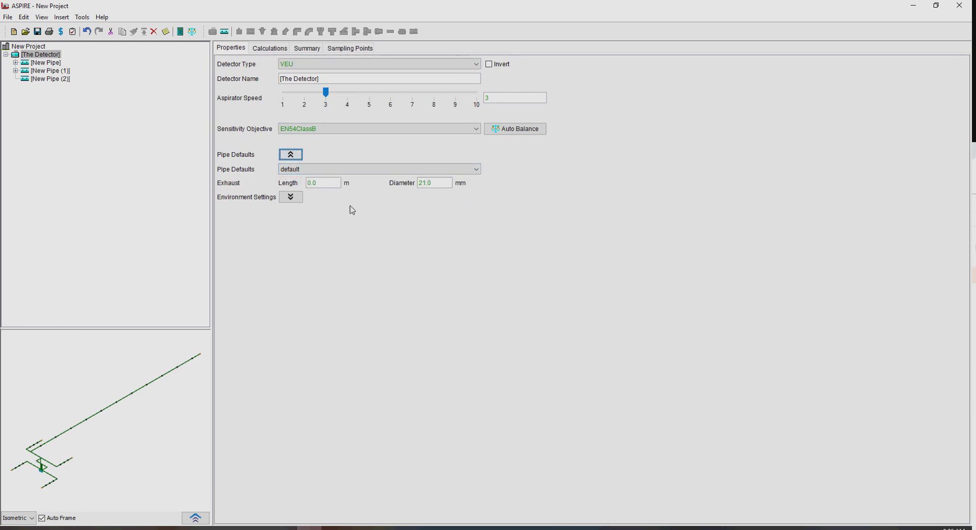
{"action": "left_click", "coordinate": [291, 197]}
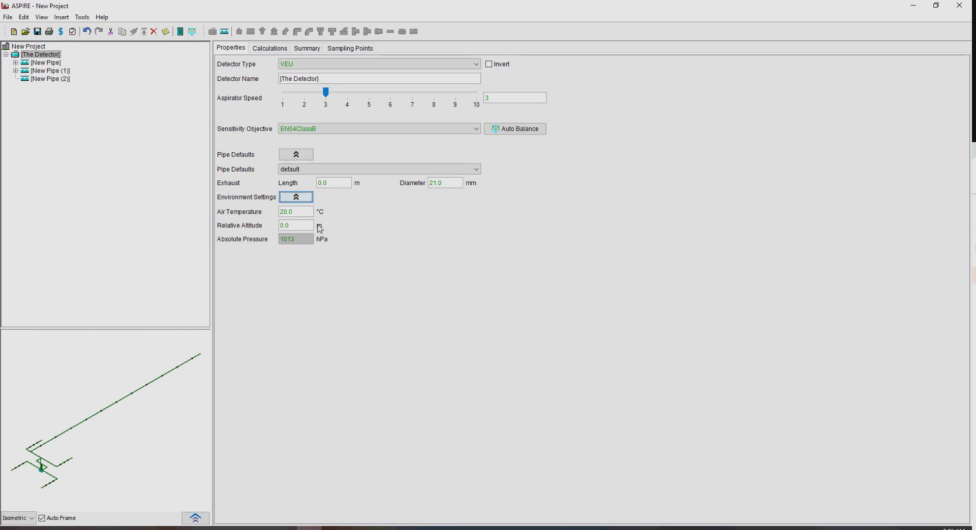
Change the New Project's site altitude from 0.0 to 4000 m
{"action": "left_click", "coordinate": [41, 46]}
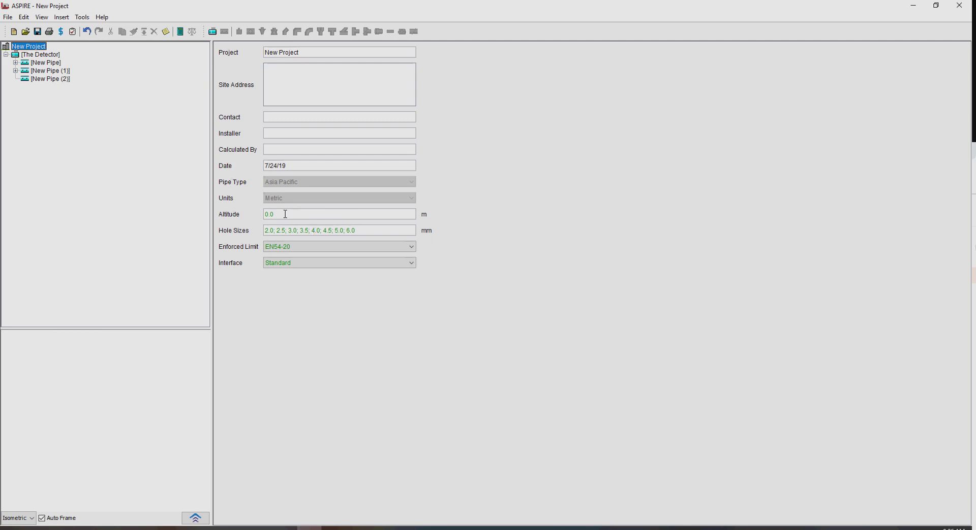
{"action": "mouse_move", "coordinate": [284, 214]}
{"action": "mouse_move", "coordinate": [323, 216]}
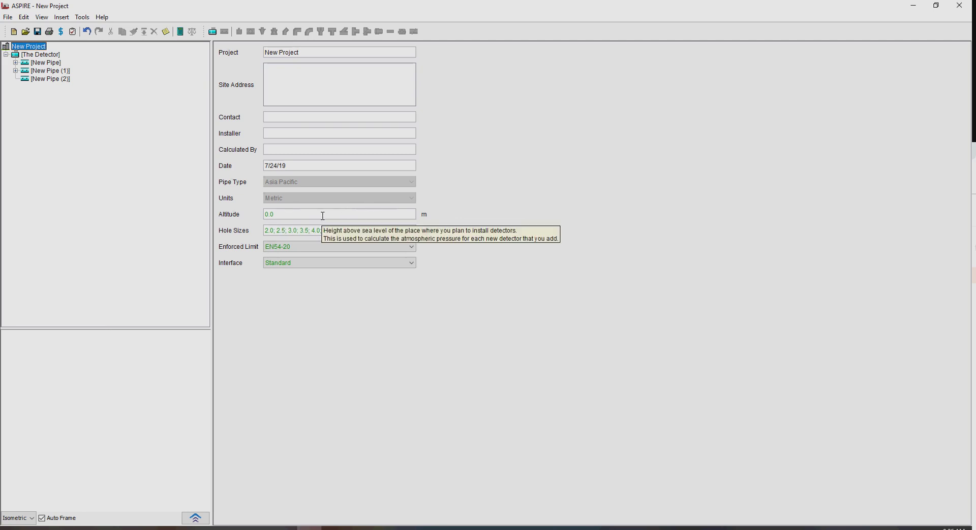
{"action": "double_click", "coordinate": [265, 215]}
{"action": "type", "text": "4"}
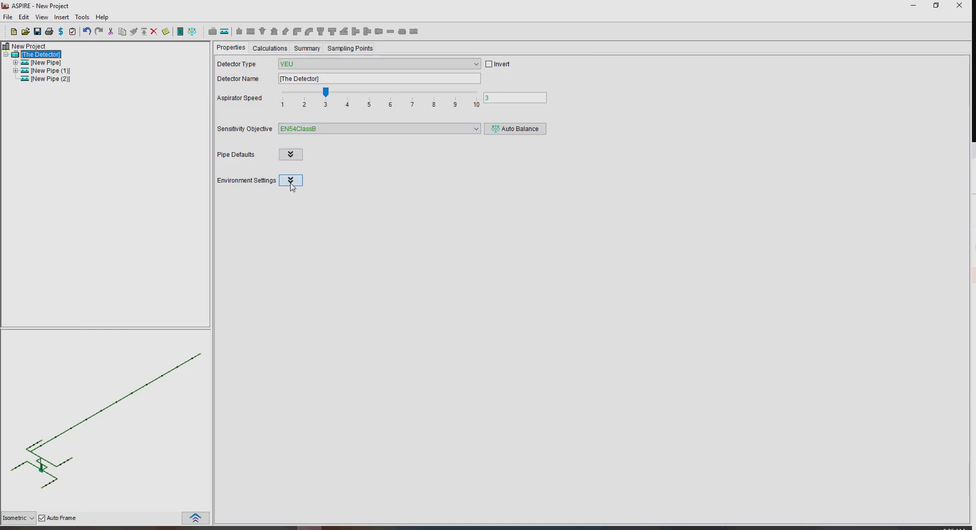
Expand the detector's Environment Settings and enter 10 as a test Relative Altitude
{"action": "left_click", "coordinate": [291, 182]}
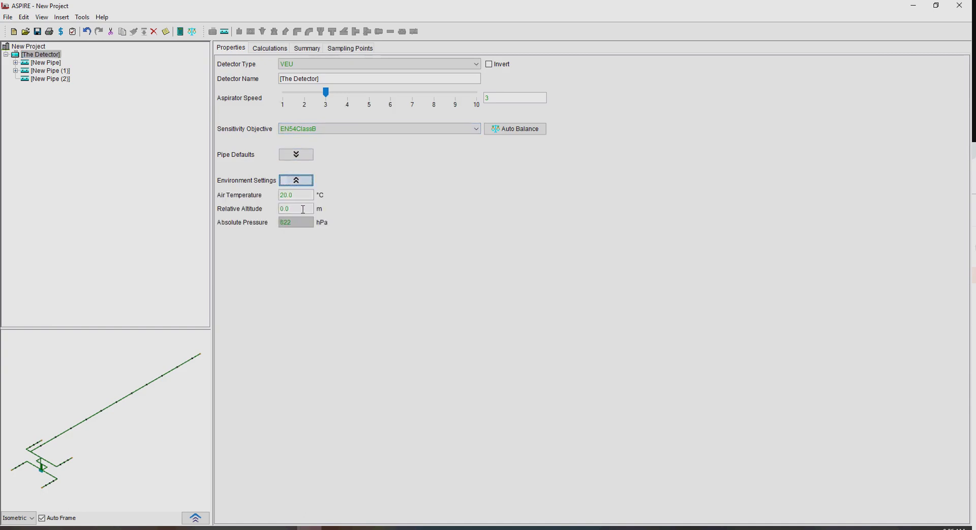
{"action": "double_click", "coordinate": [303, 208]}
{"action": "type", "text": "10"}
Complete the Relative Altitude as 10.0, then delete the leading 1 so it reads 0.0
{"action": "left_click", "coordinate": [310, 212]}
{"action": "type", "text": ".0"}
{"action": "left_click", "coordinate": [309, 213]}
{"action": "key", "text": "Home"}
{"action": "key", "text": "Delete"}
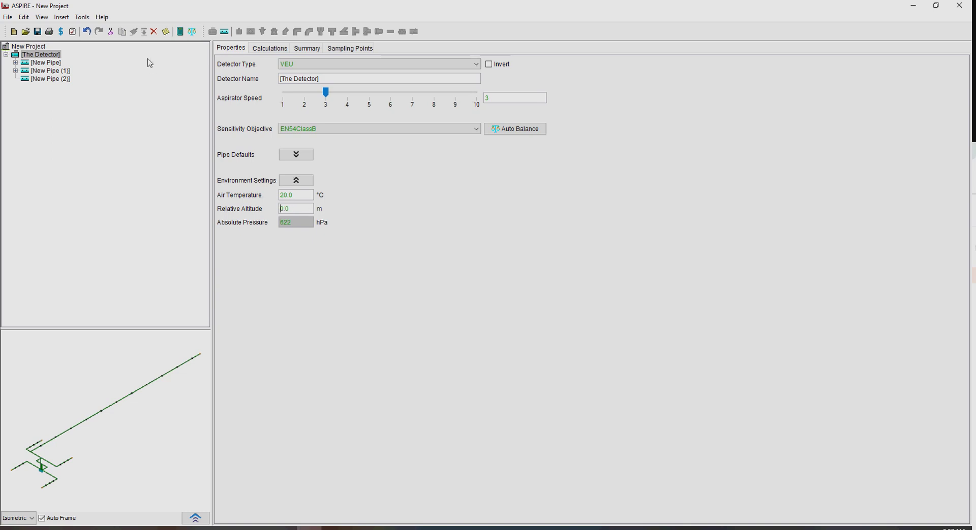